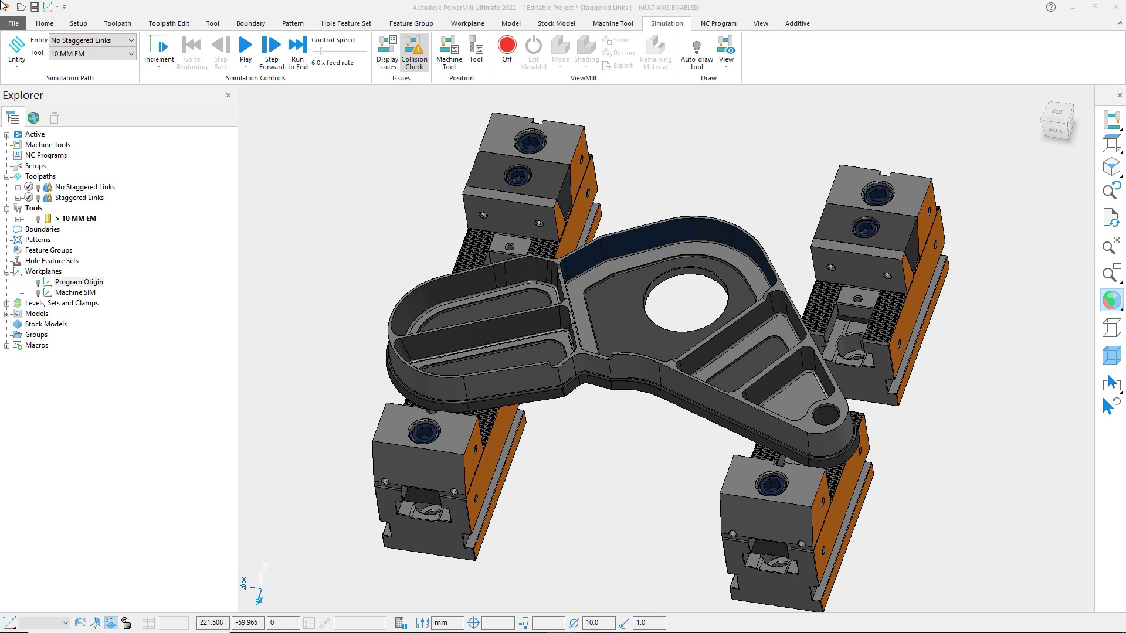
- Activate the No Staggered Links toolpath from the Explorer
{"action": "left_click", "coordinate": [51, 186]}
{"action": "double_click", "coordinate": [52, 187]}
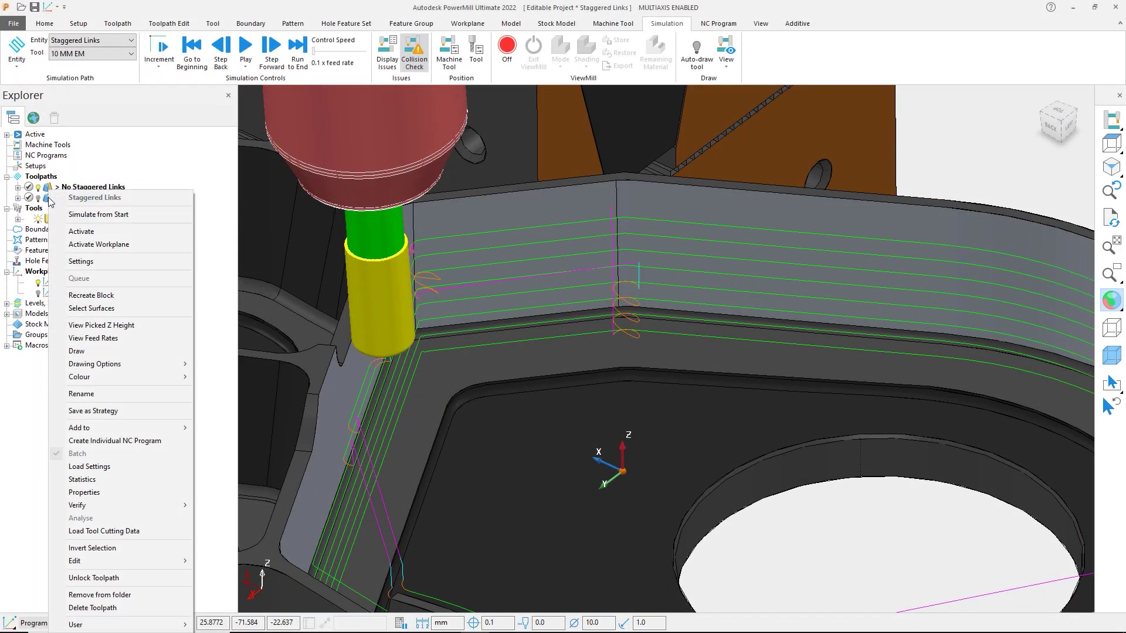
- Confirm Stagger start points is on in Staggered Links' Leads and links settings, then close them
{"action": "left_click", "coordinate": [75, 262]}
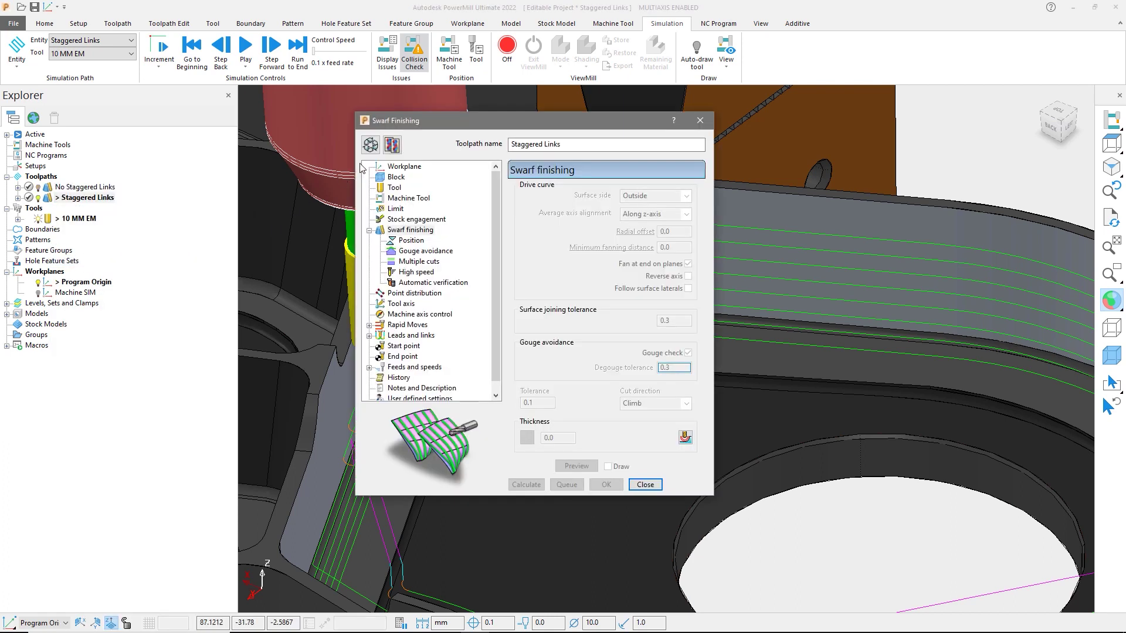
{"action": "left_click", "coordinate": [370, 144]}
{"action": "left_click", "coordinate": [376, 334]}
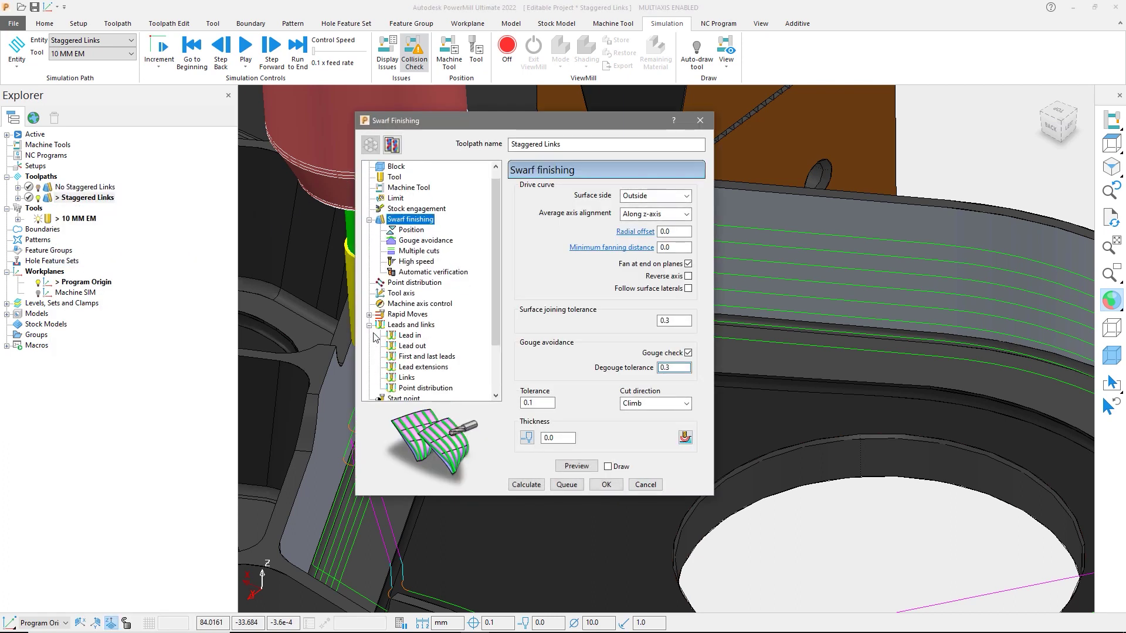
{"action": "left_click", "coordinate": [392, 324]}
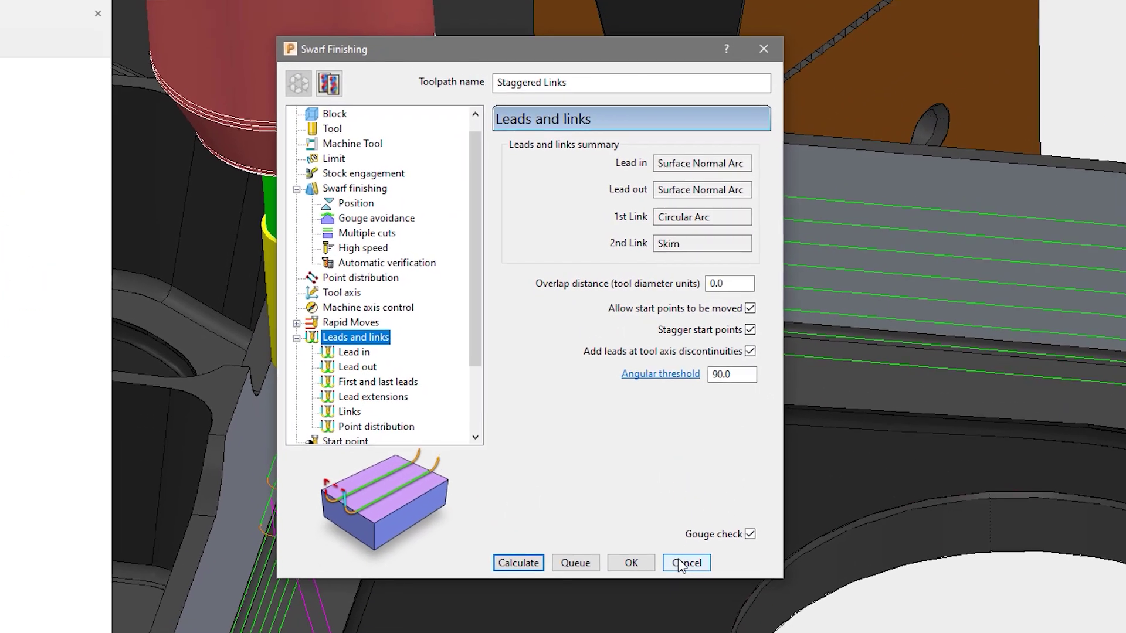
{"action": "left_click", "coordinate": [679, 559]}
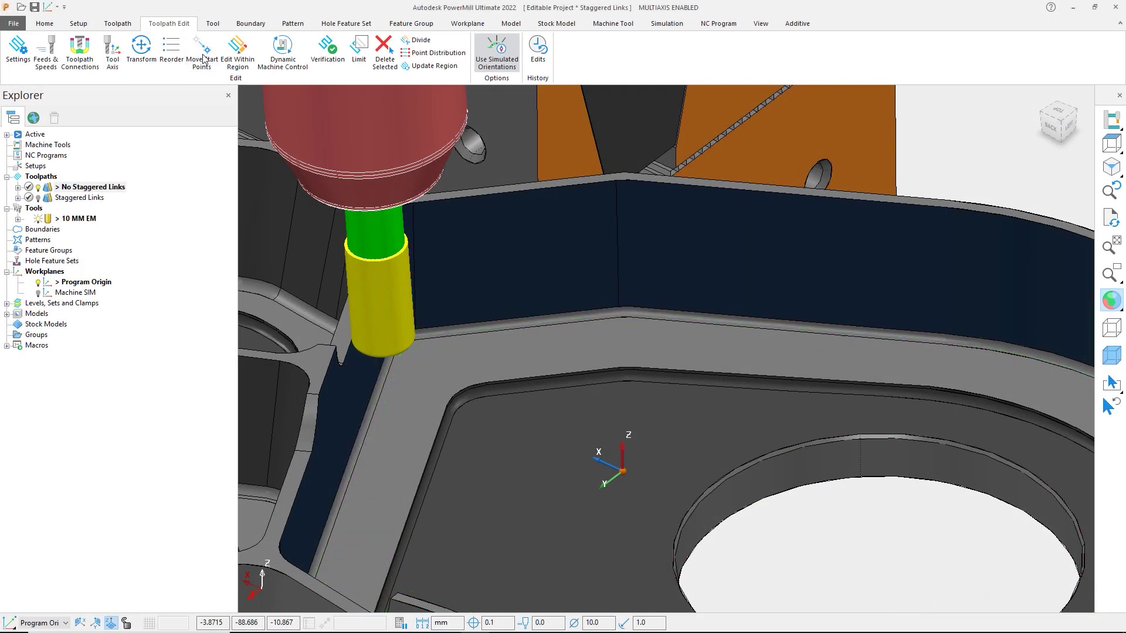
- Move a No Staggered Links start point further along the tapered wall
{"action": "left_click", "coordinate": [205, 59]}
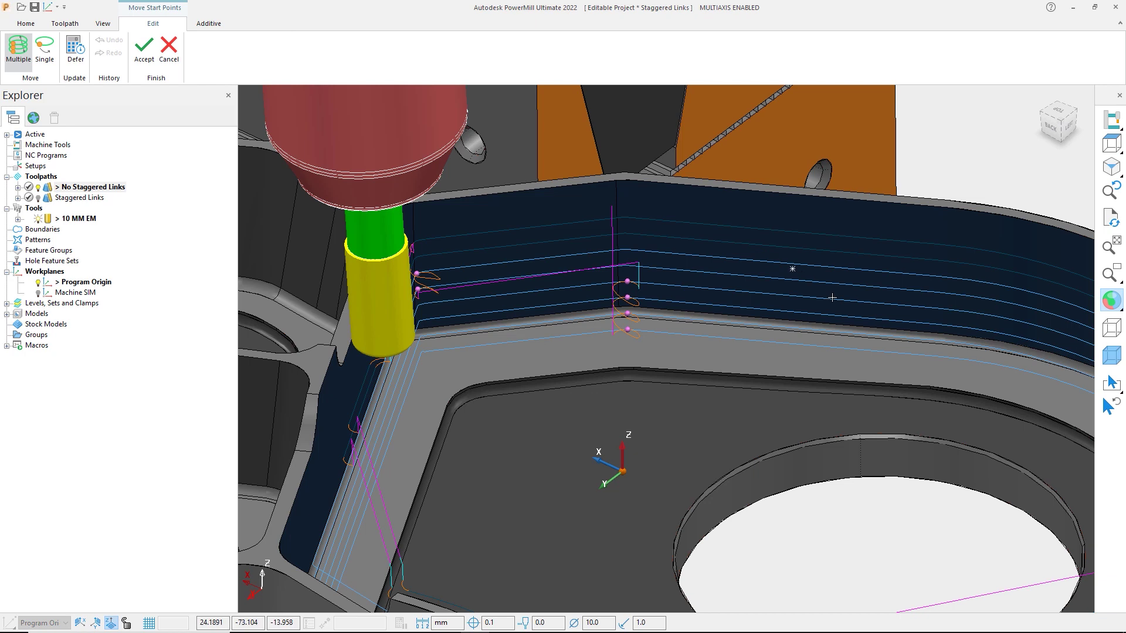
{"action": "left_click", "coordinate": [721, 350]}
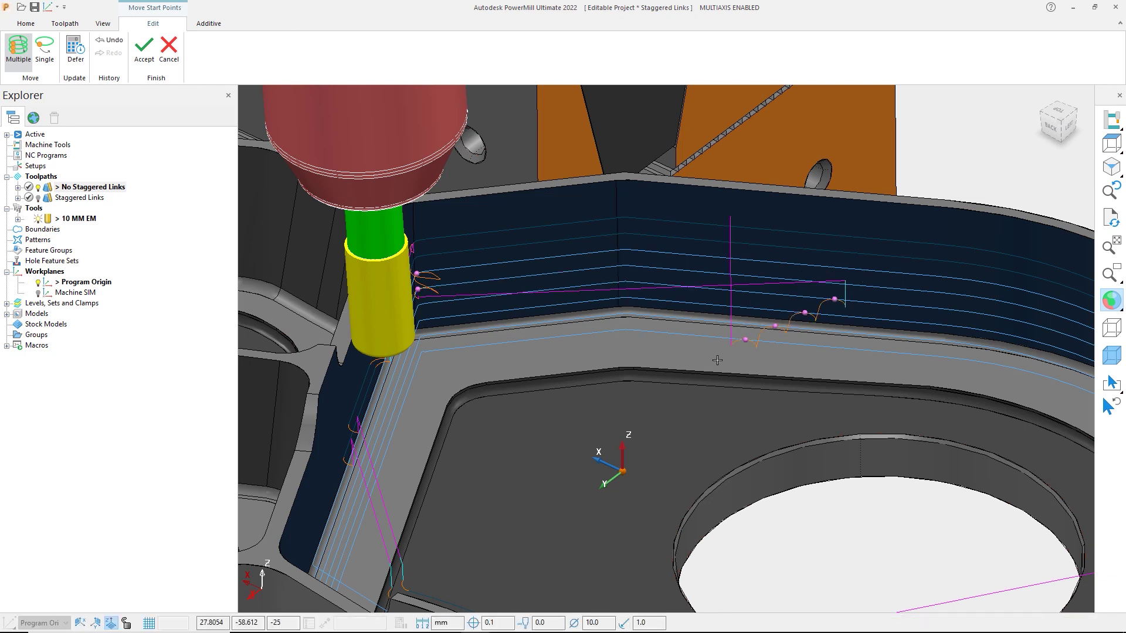